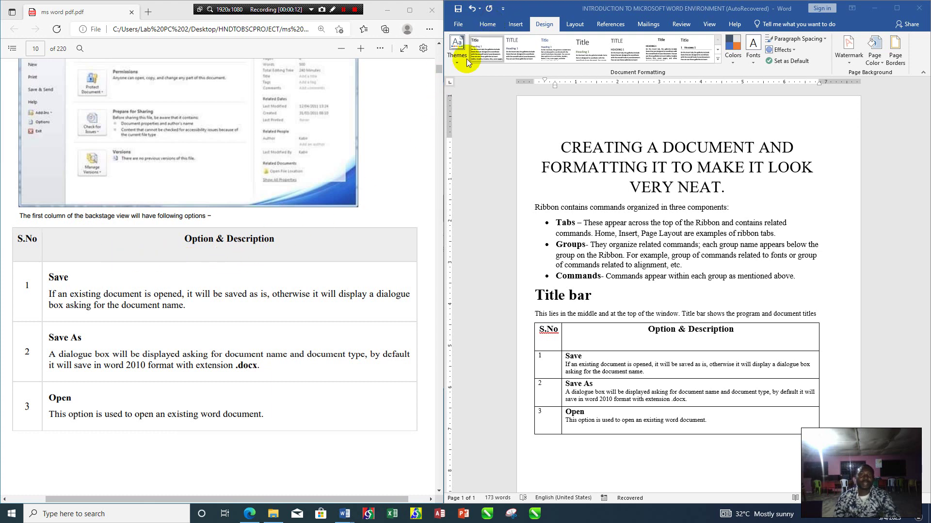
click(488, 29)
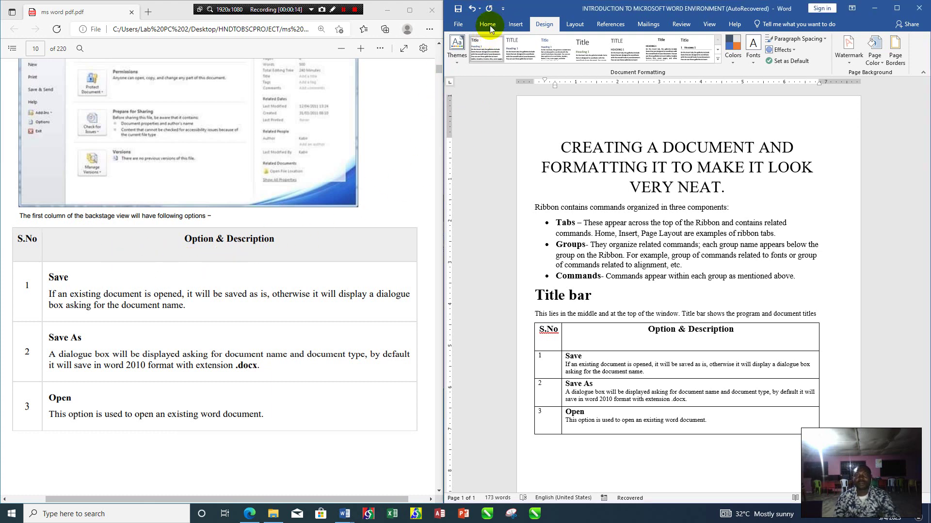
click(495, 26)
click(515, 24)
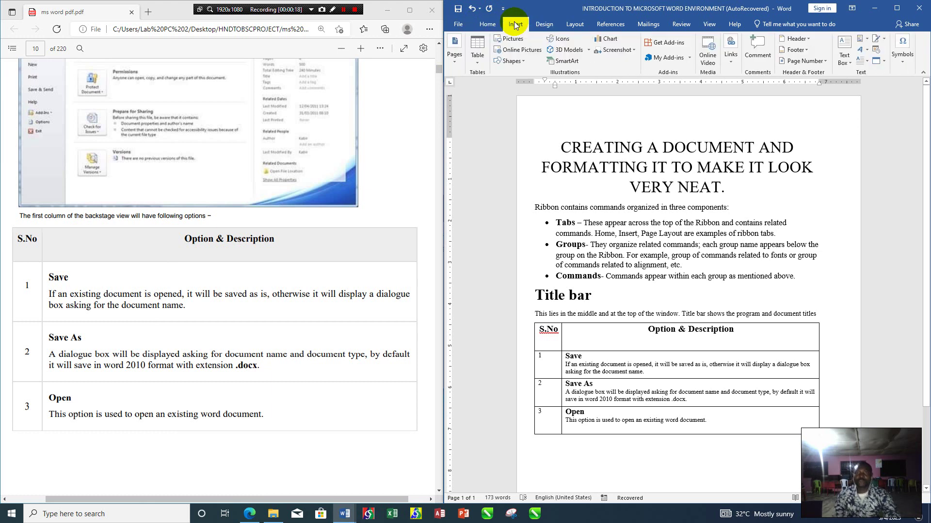
click(477, 62)
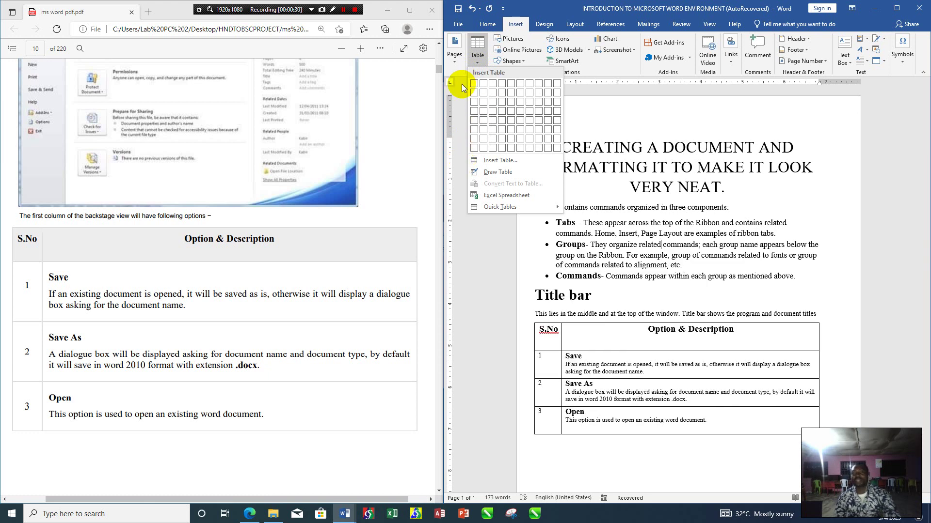
click(478, 234)
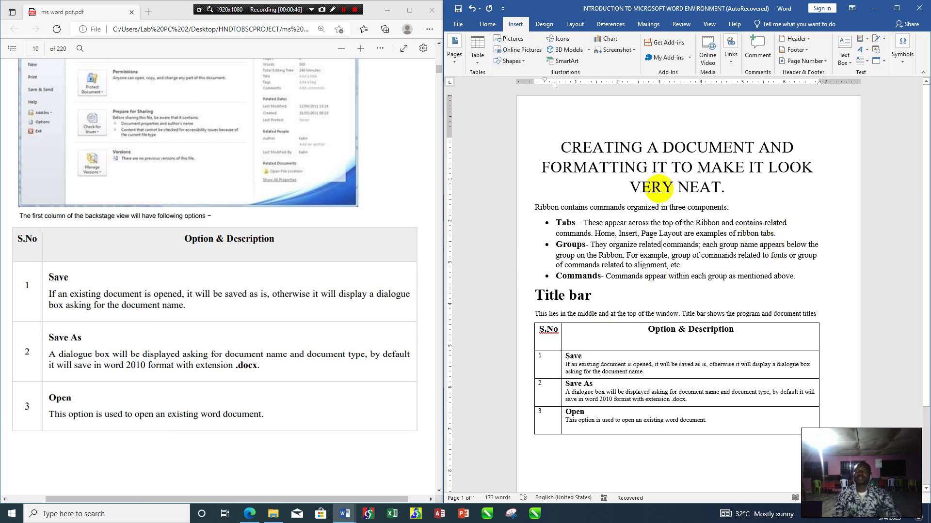
Step: Apply the built-in diagonal CONFIDENTIAL 1 watermark to the document page
click(547, 26)
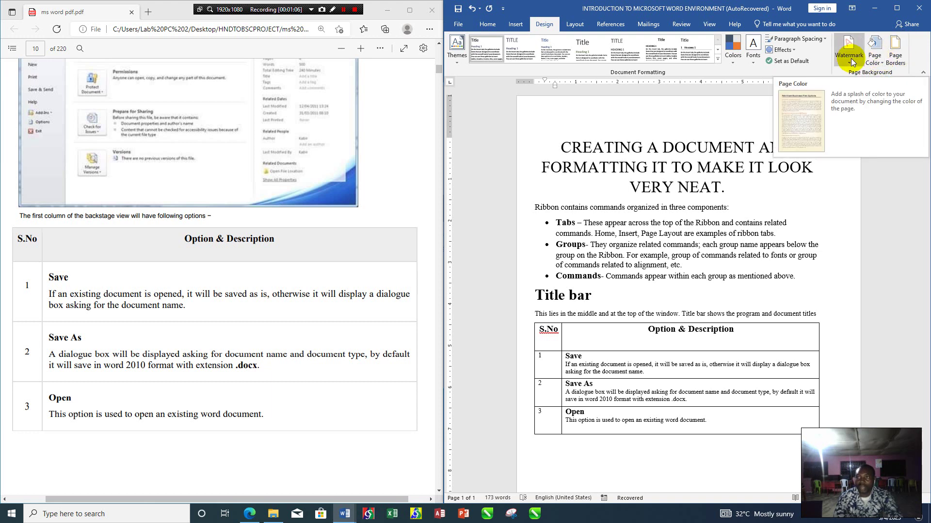
click(882, 61)
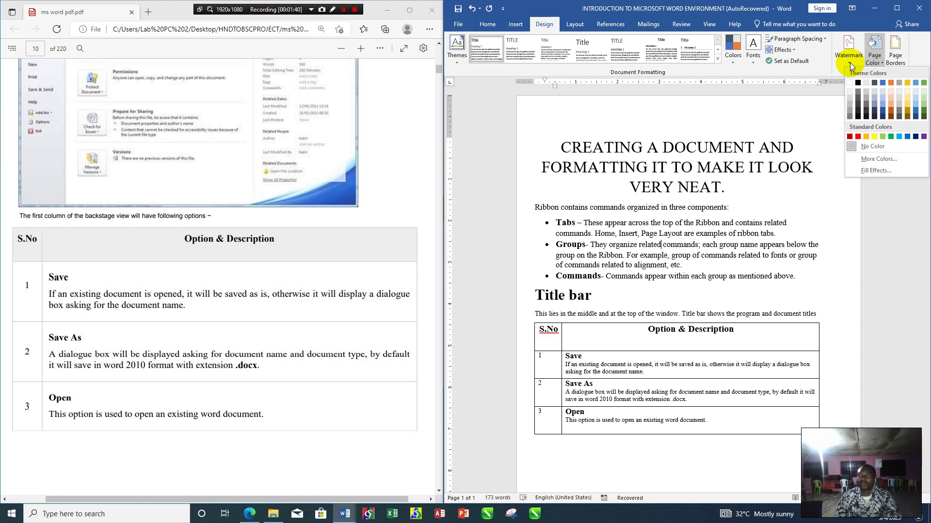
click(851, 63)
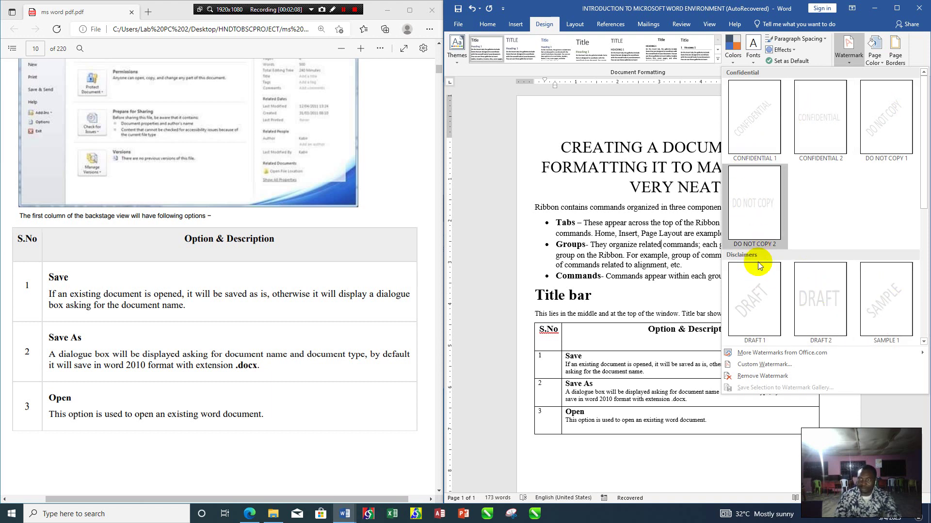
click(755, 121)
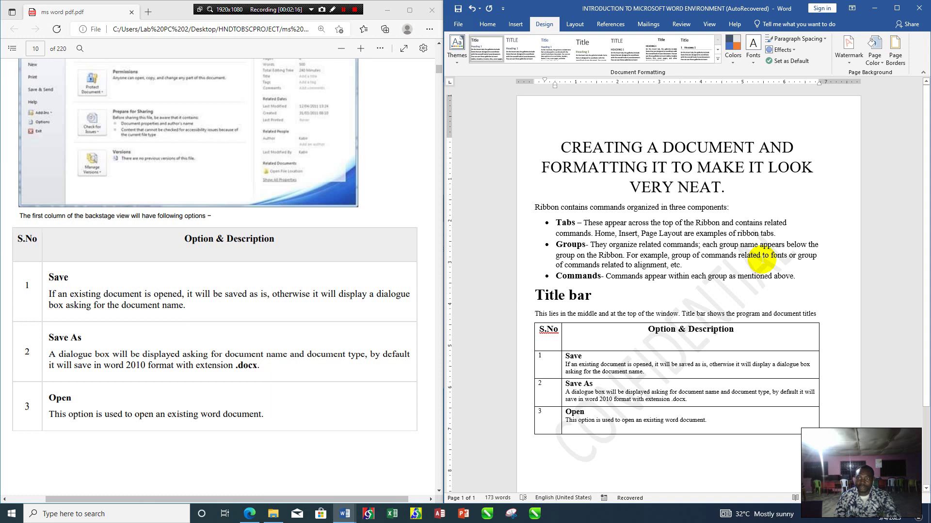
Step: Create and apply a custom text watermark reading "GRACE COLLEGE IPERU-REMO"
click(848, 62)
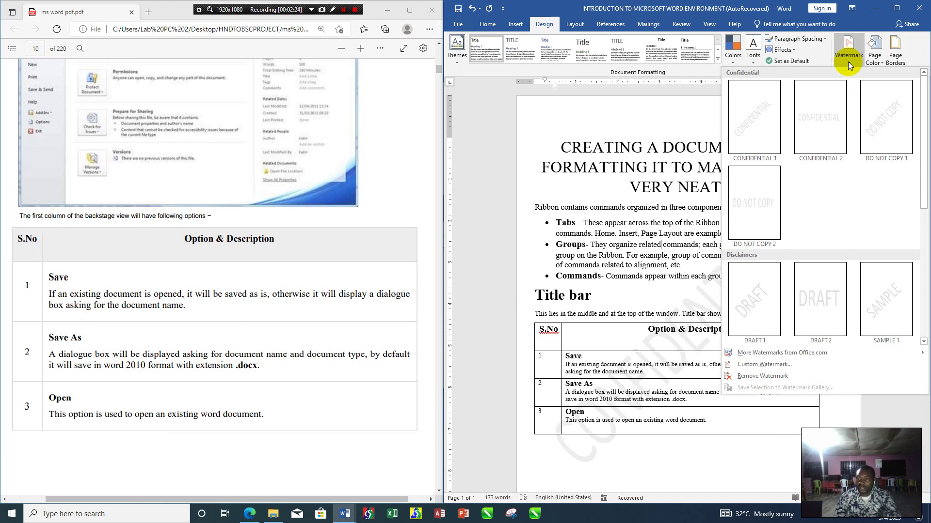
click(760, 366)
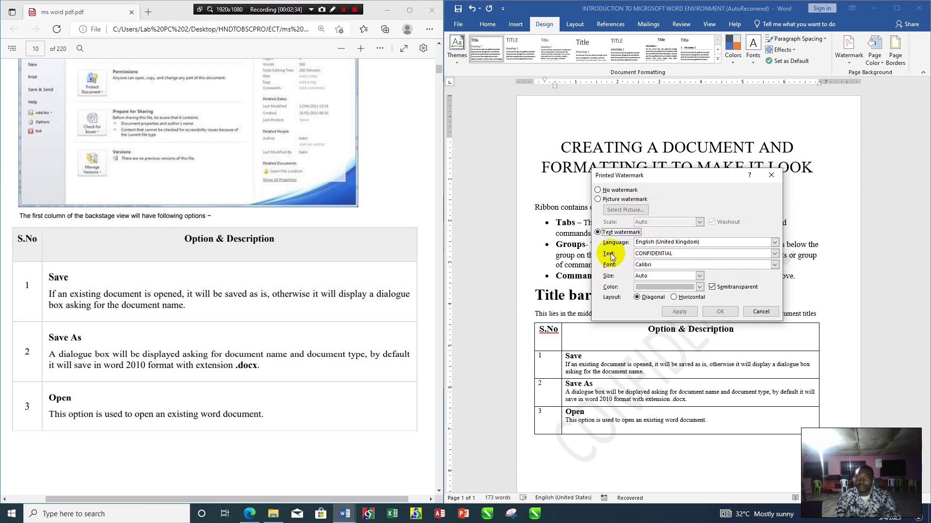
drag(684, 253, 632, 255)
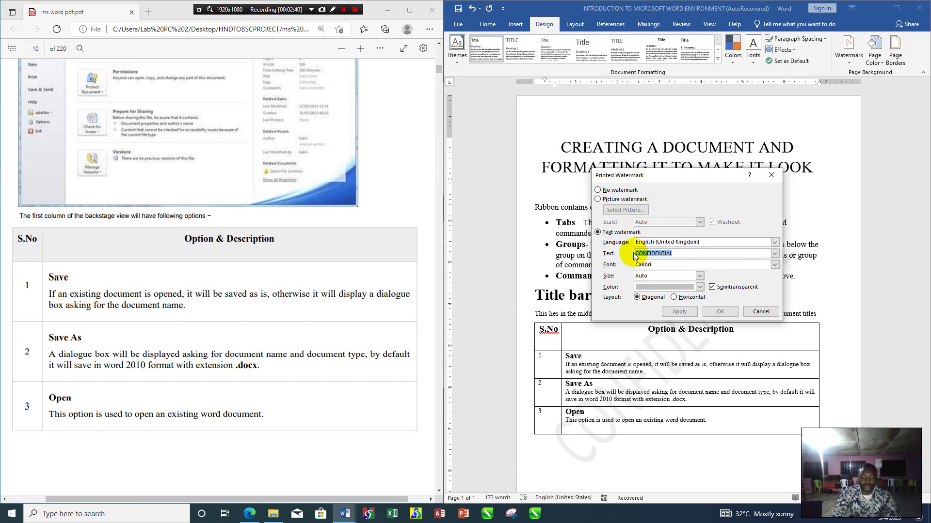
text(GRACE)
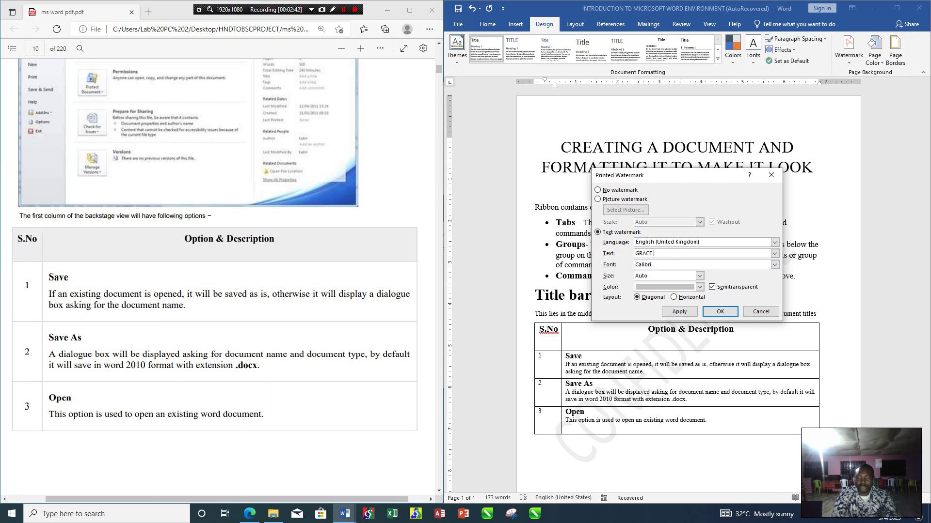
text( COLLEGE IPE)
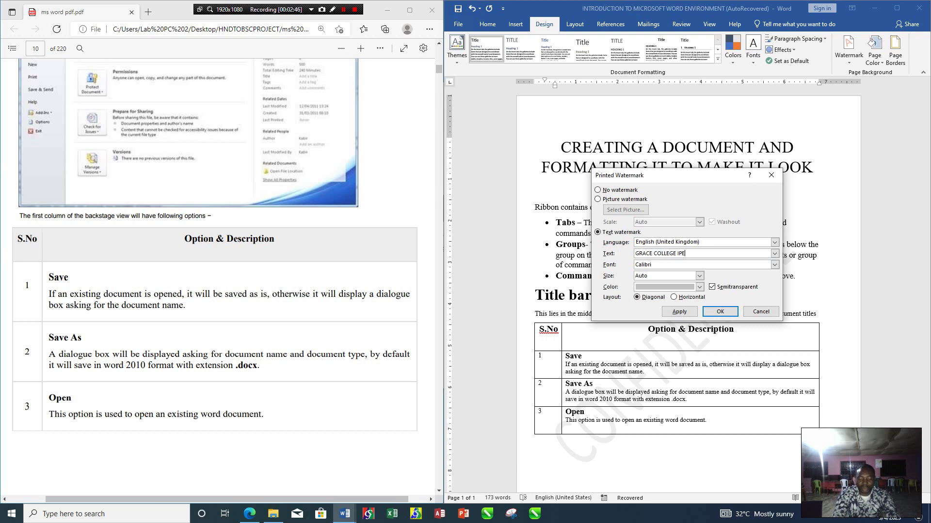
text(RU-REMO)
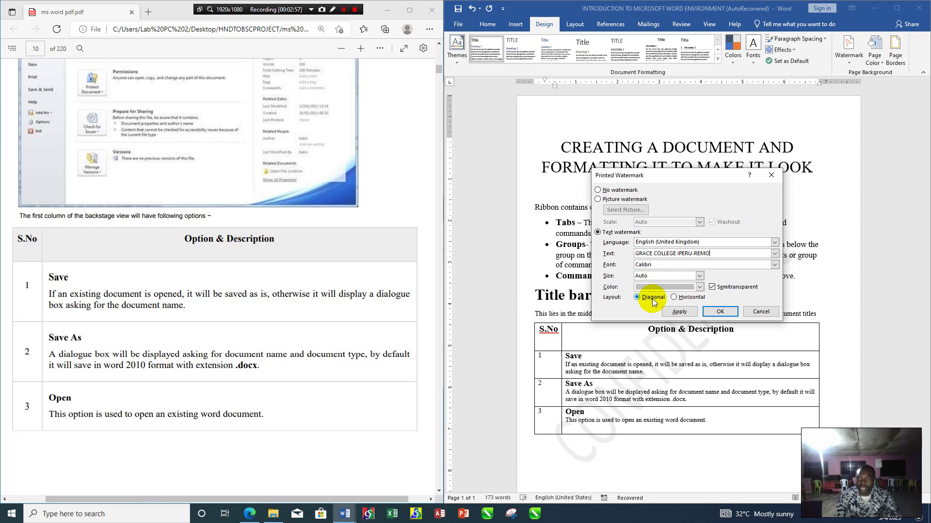
click(682, 312)
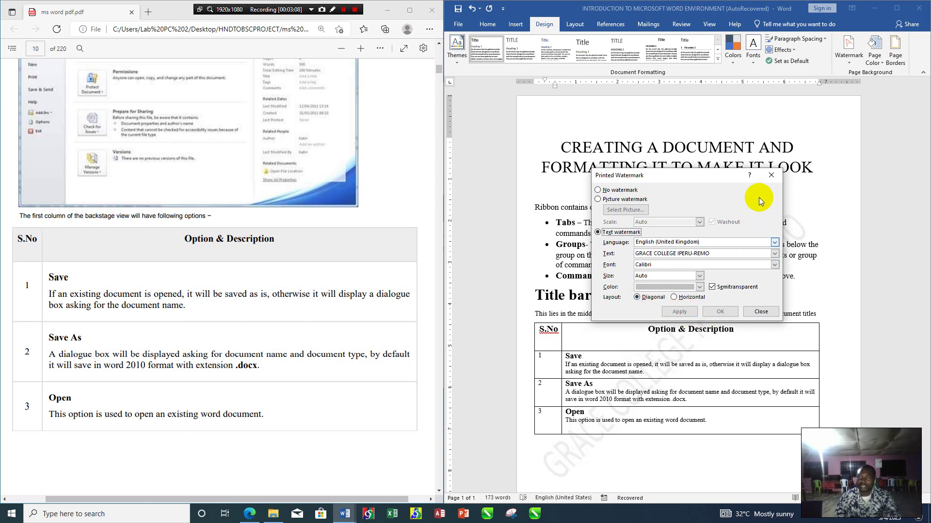
drag(705, 178, 726, 66)
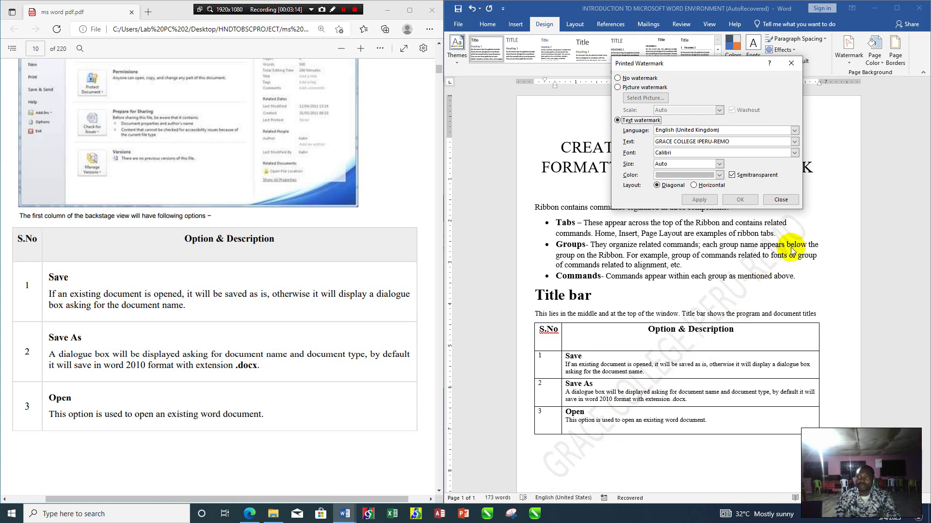
click(780, 199)
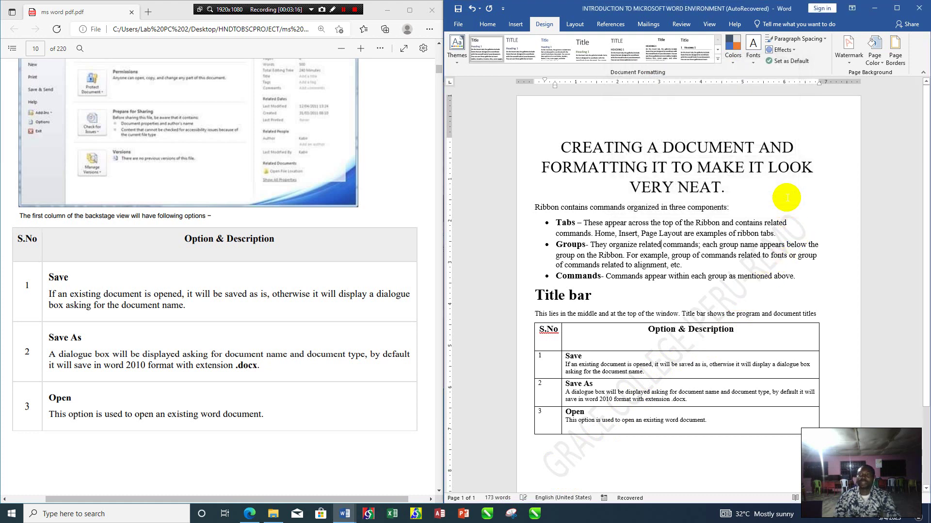
Step: Examine how the custom watermark runs across the page and review its text, font, size and layout settings
scroll(635, 338, down, 1)
scroll(635, 337, down, 1)
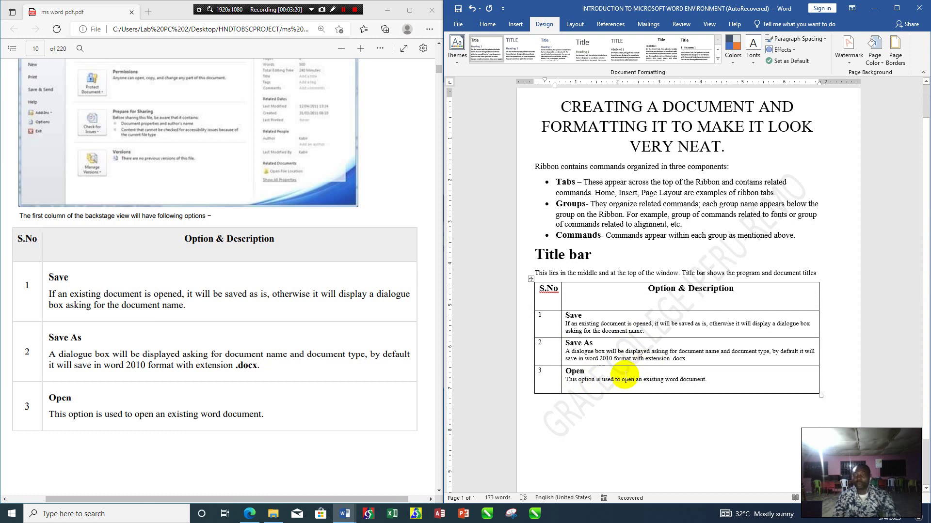
scroll(681, 315, up, 1)
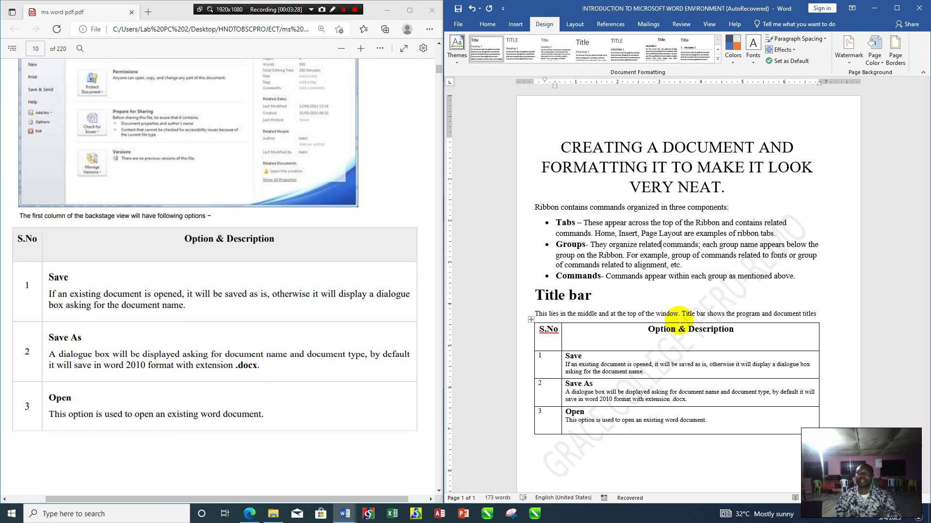
click(848, 59)
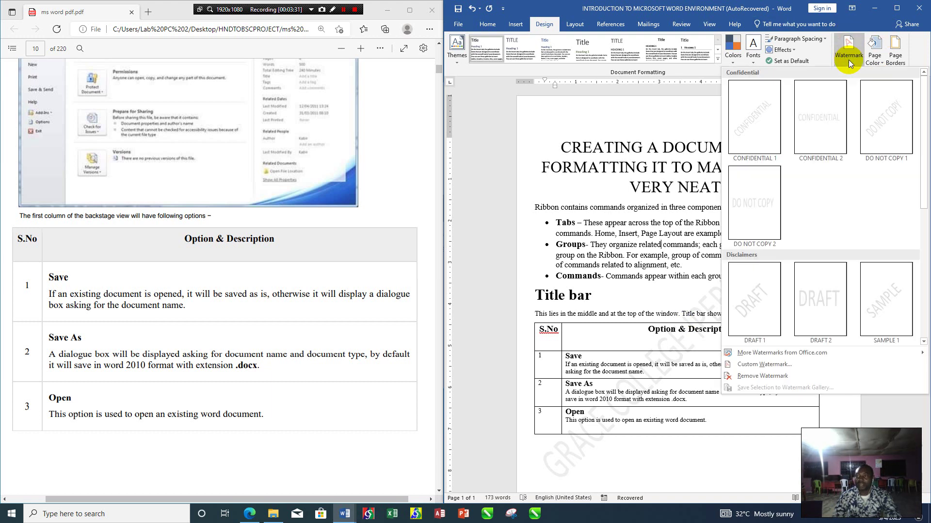
click(760, 364)
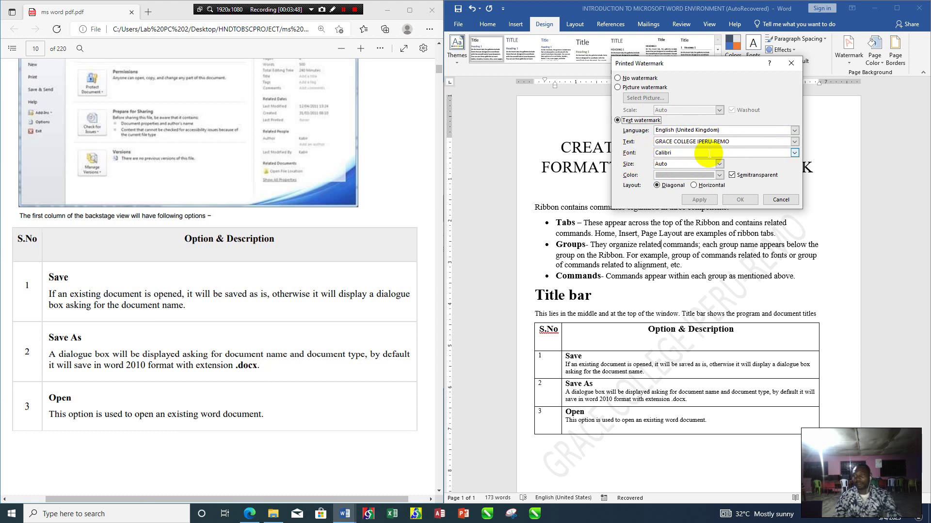
click(780, 200)
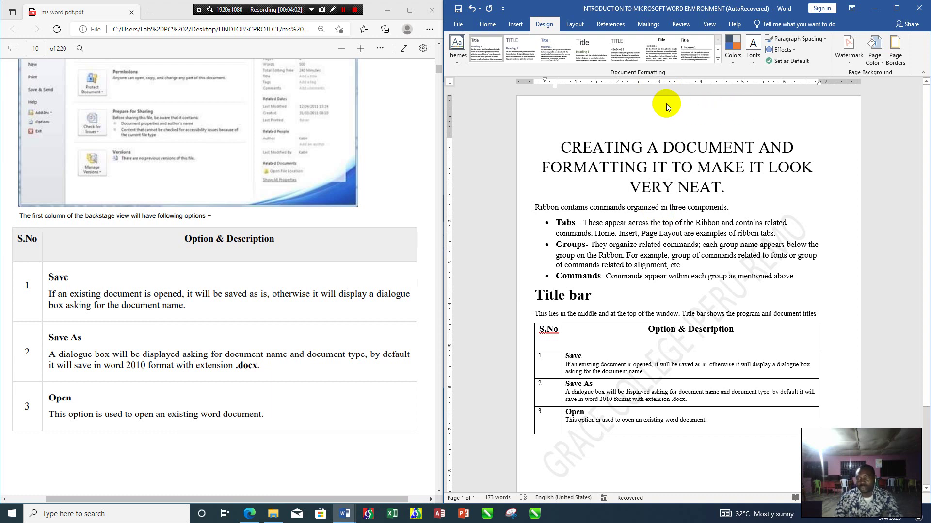
scroll(727, 151, down, 4)
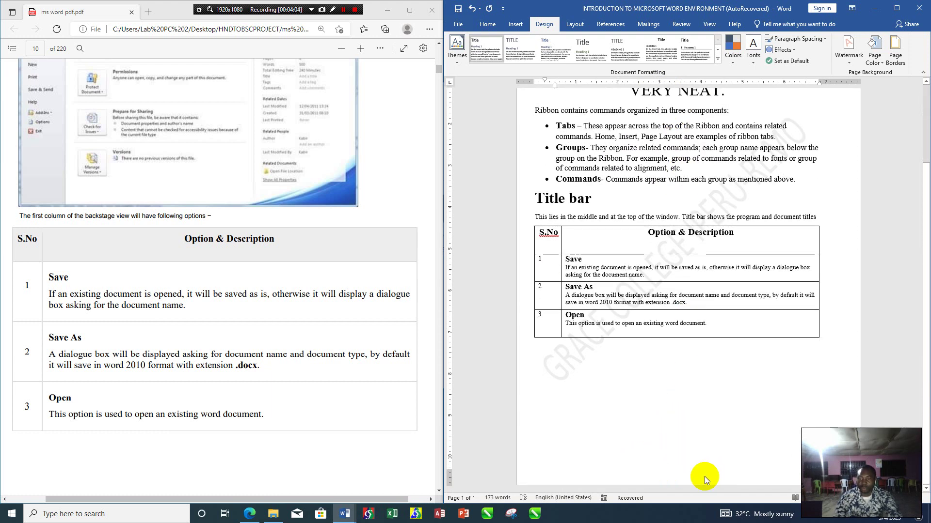
scroll(638, 340, up, 3)
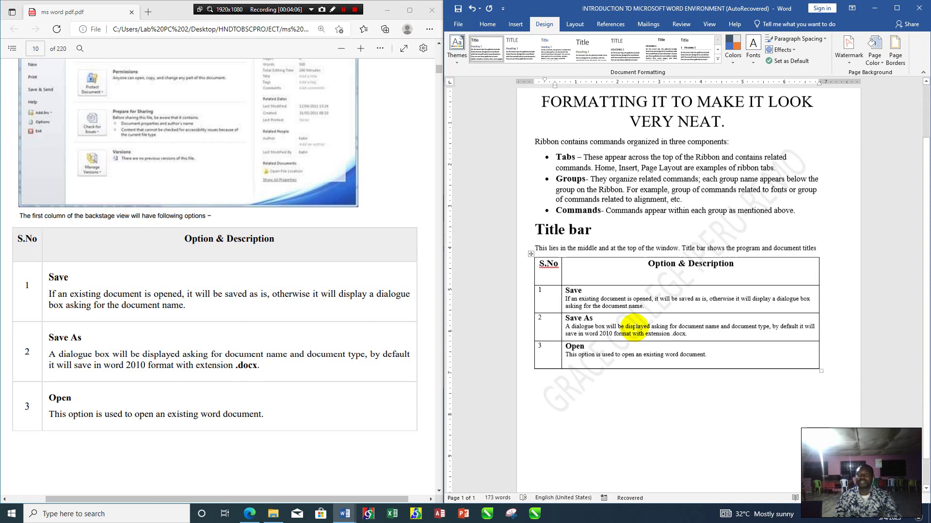
scroll(634, 329, up, 2)
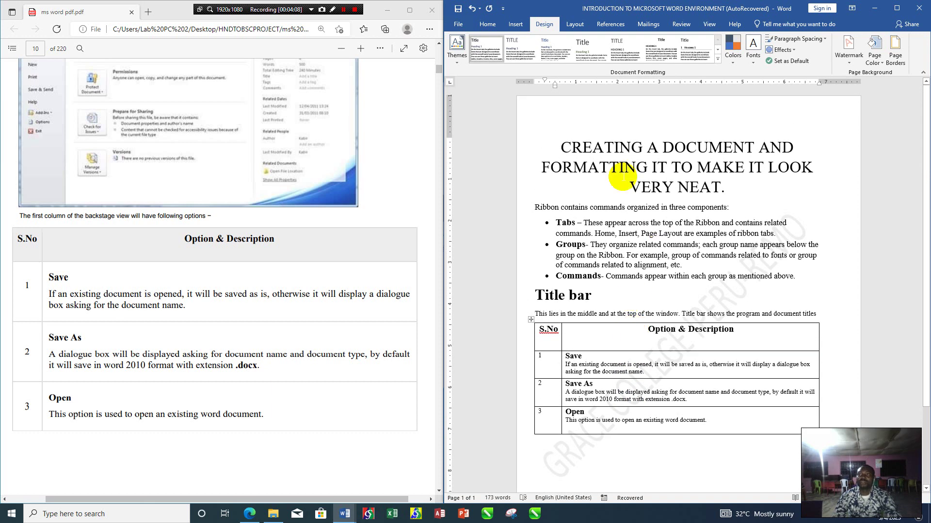
Step: Insert the built-in Banded header on the page
click(515, 23)
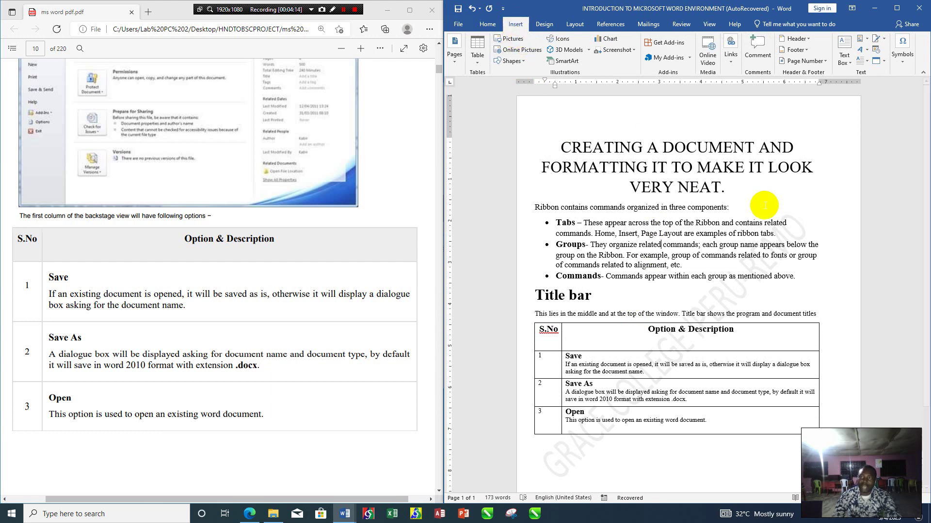
click(808, 42)
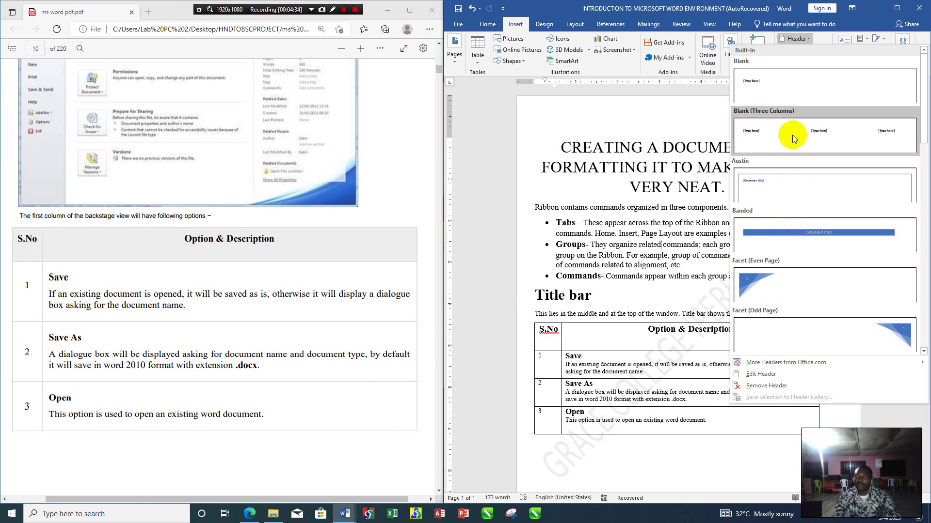
click(796, 234)
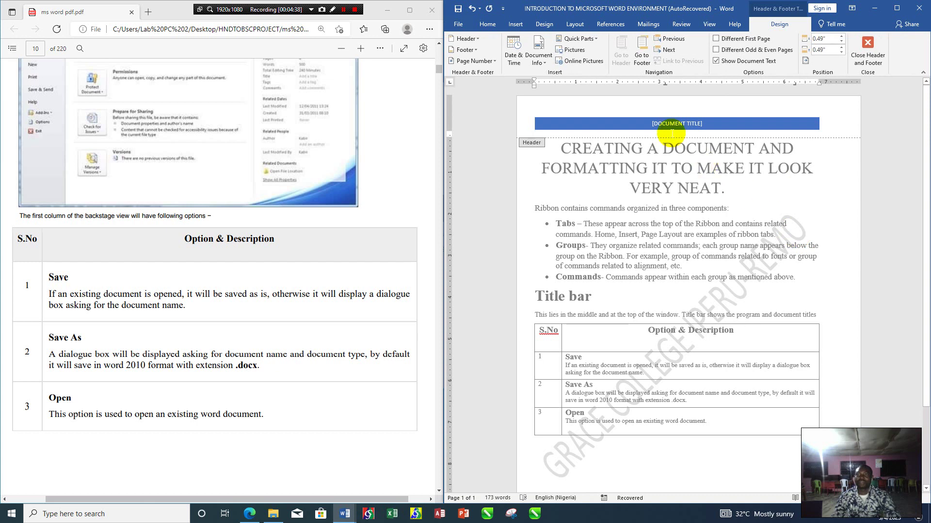
Step: Replace the document title placeholder in the header band with "WATERMARK, HEADER & FOOTER"
click(704, 125)
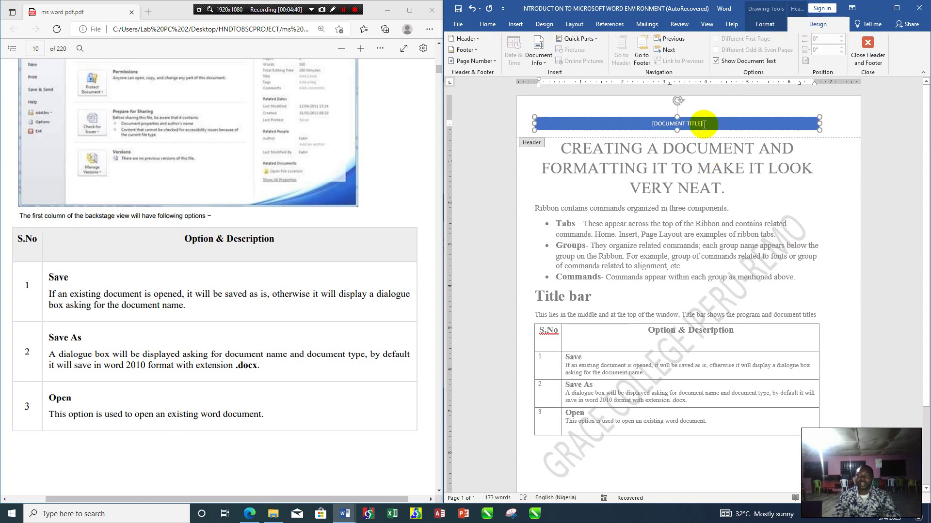
drag(705, 124, 648, 128)
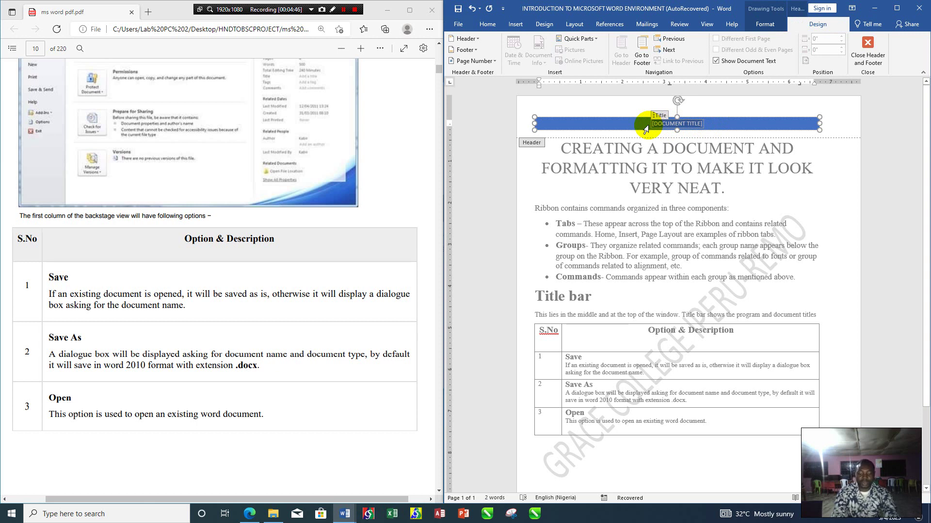
text(WA)
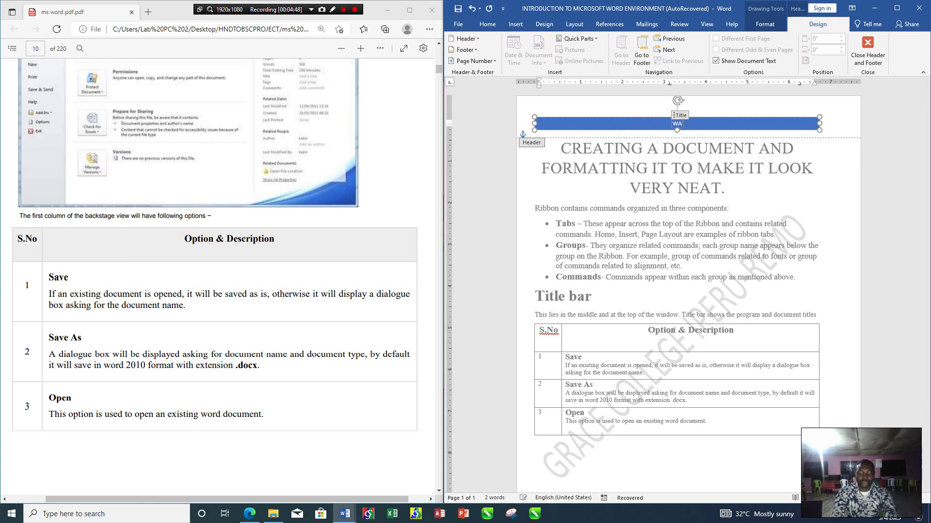
text(TERMARK, HEADER)
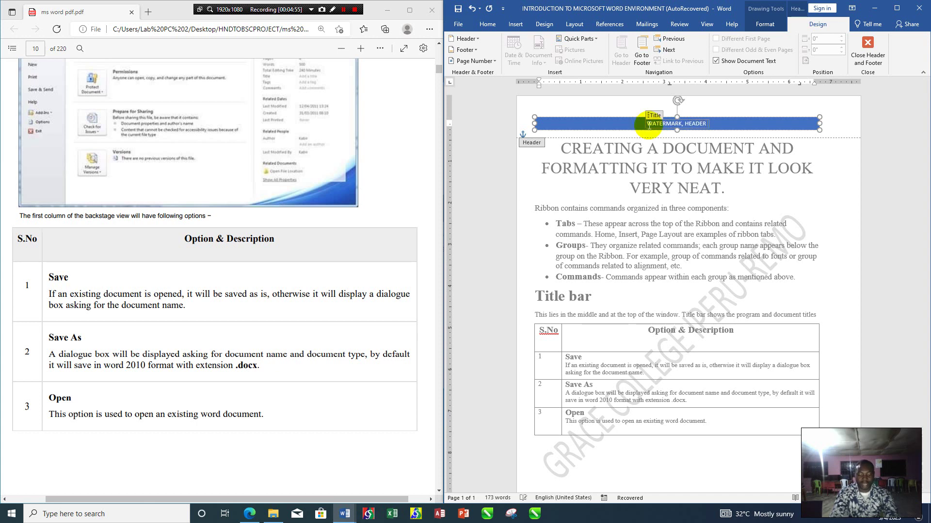
text( & FOO)
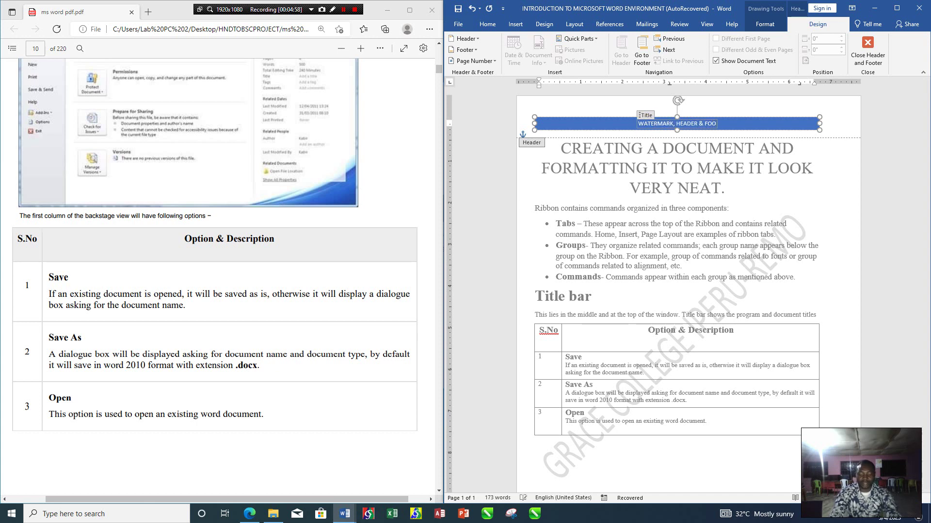
text(TER)
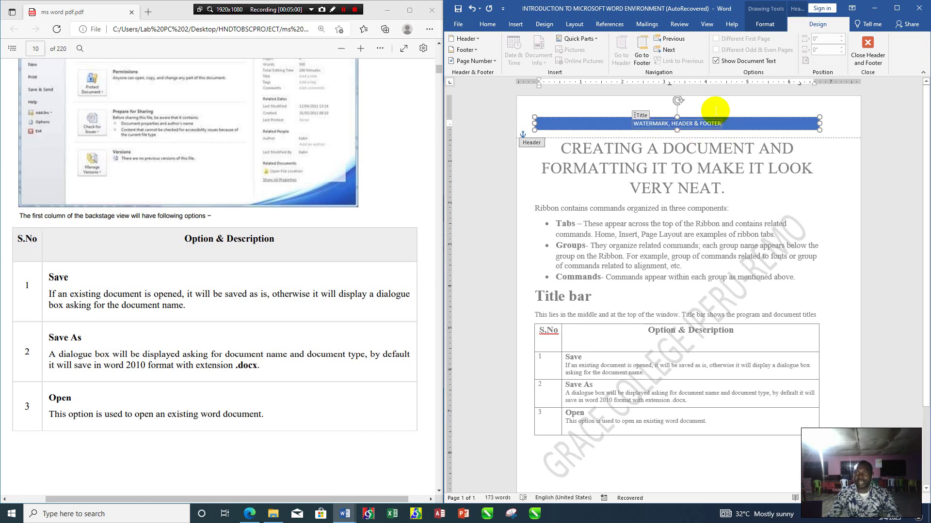
Step: Format the header title in bold Times New Roman at size 18, and return to the document body
click(488, 24)
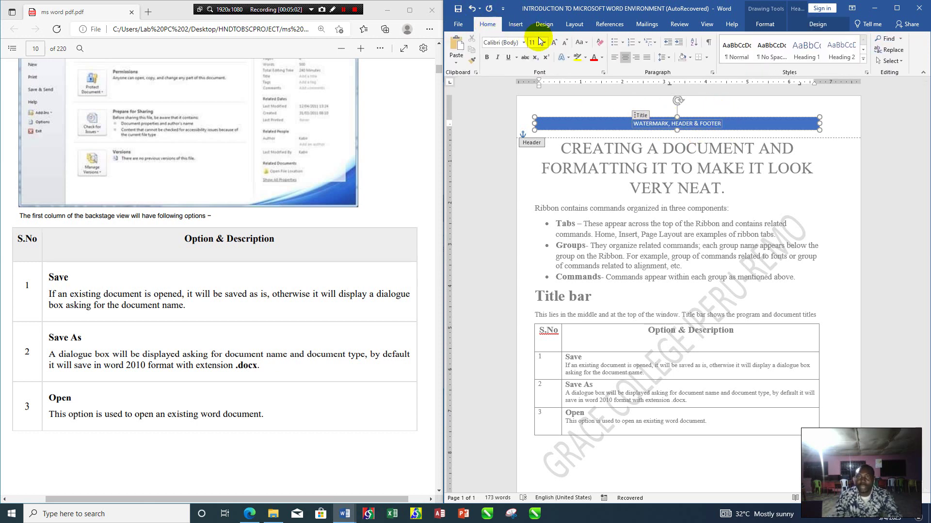
click(524, 42)
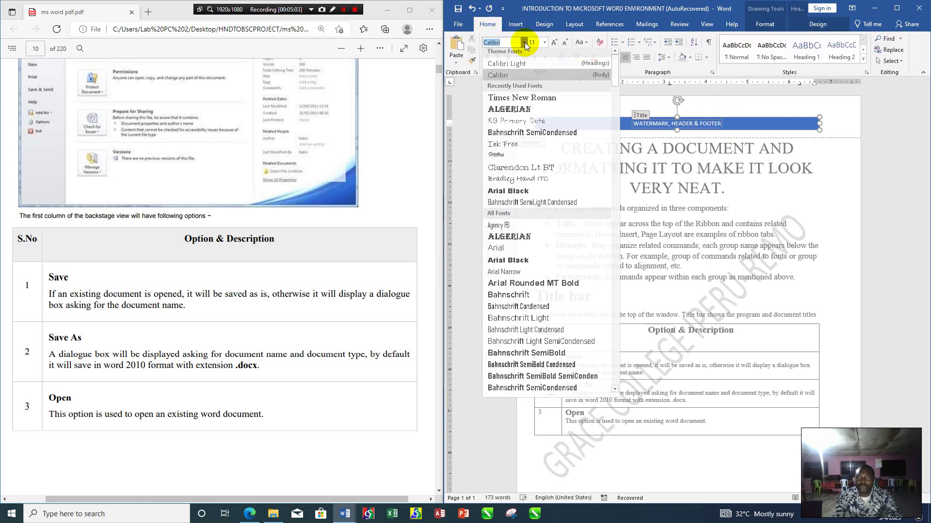
click(518, 100)
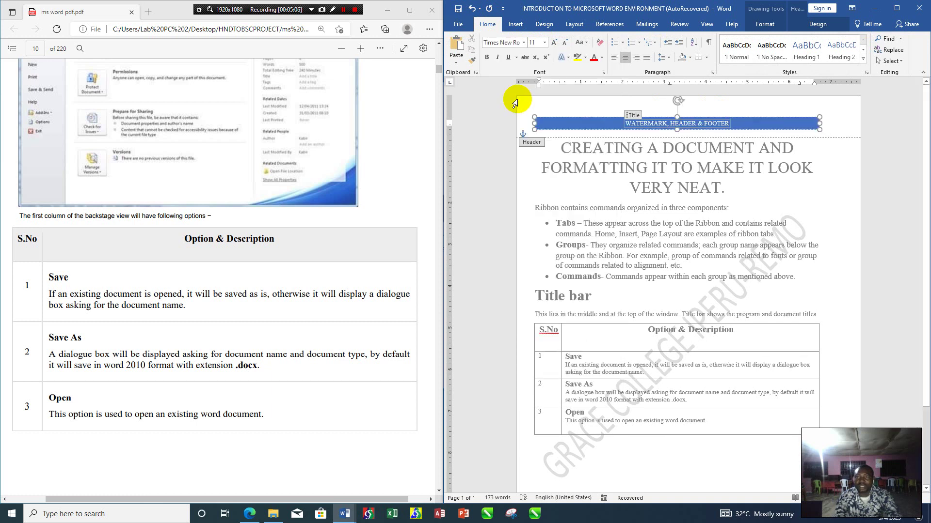
click(487, 57)
click(554, 43)
click(555, 43)
click(554, 42)
click(555, 43)
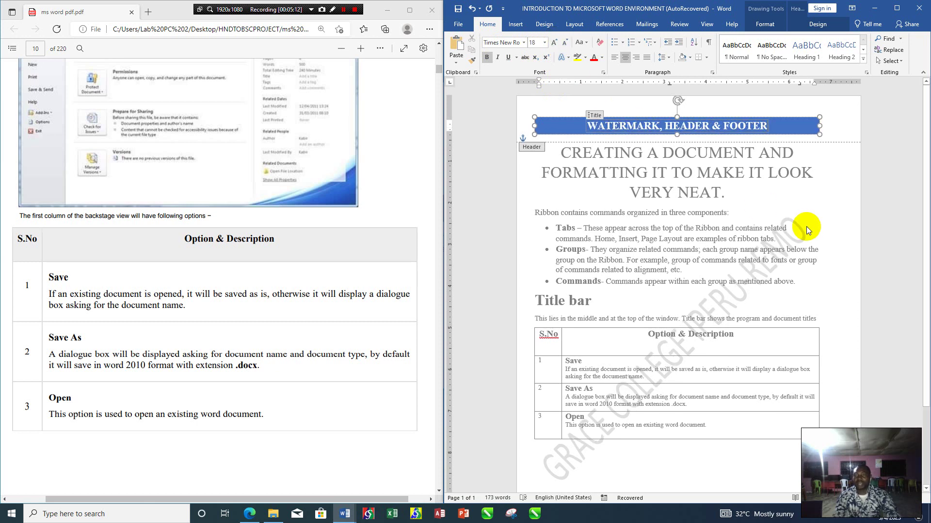
double_click(784, 205)
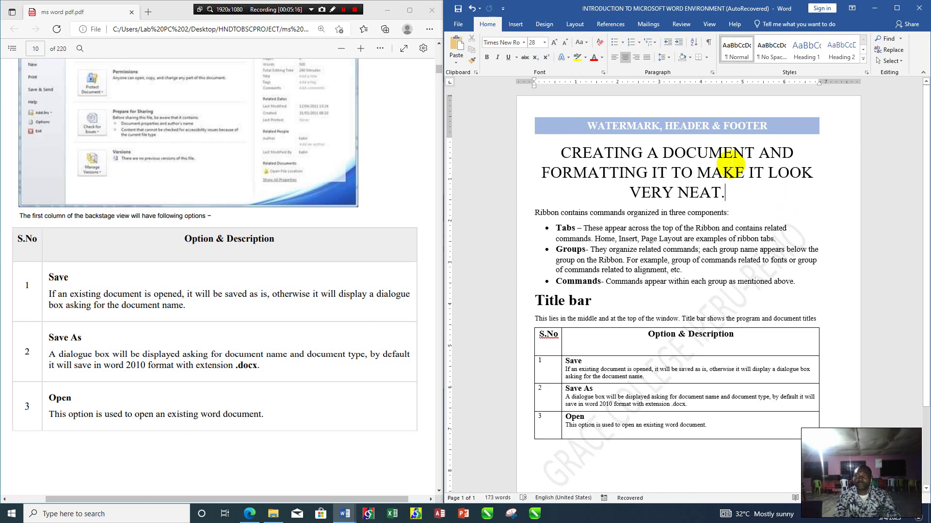
Step: Browse the built-in footer designs and insert the Ion (Dark) footer on the page
scroll(794, 214, down, 2)
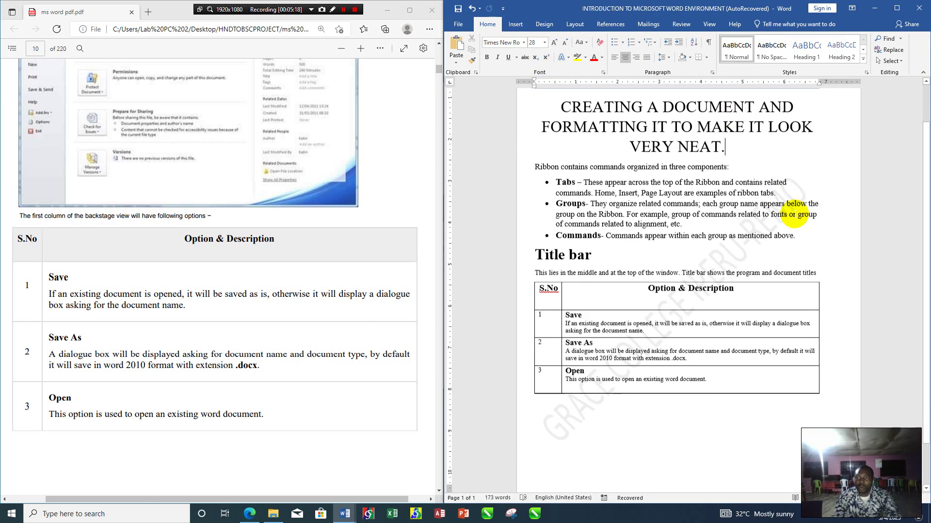
scroll(793, 214, down, 2)
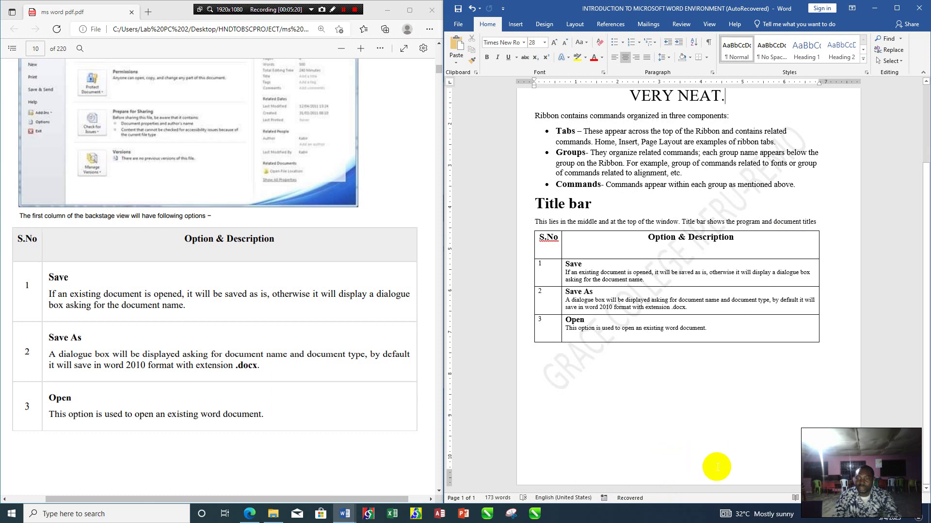
scroll(672, 388, up, 4)
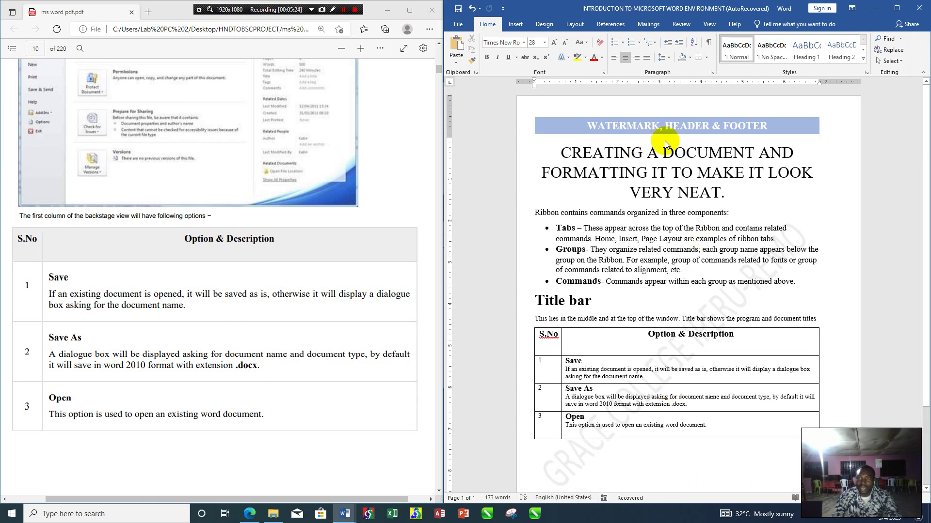
click(516, 25)
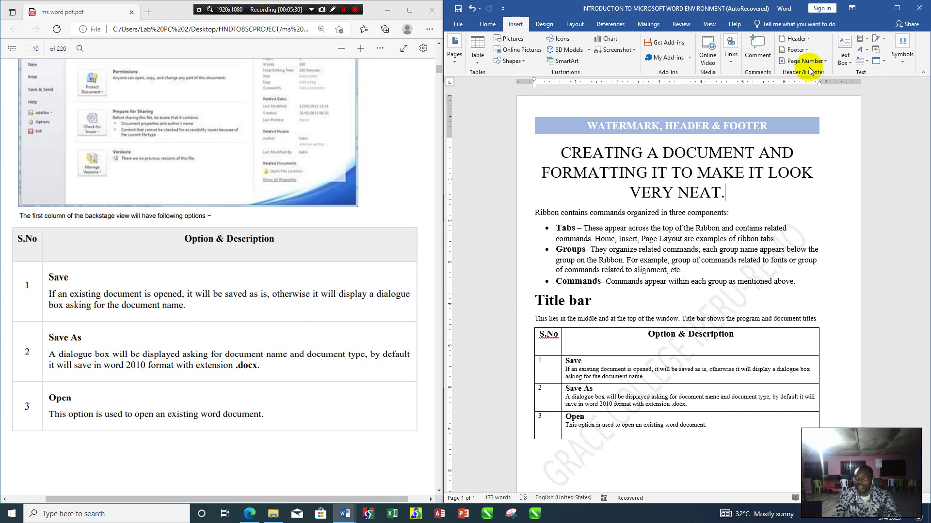
click(807, 50)
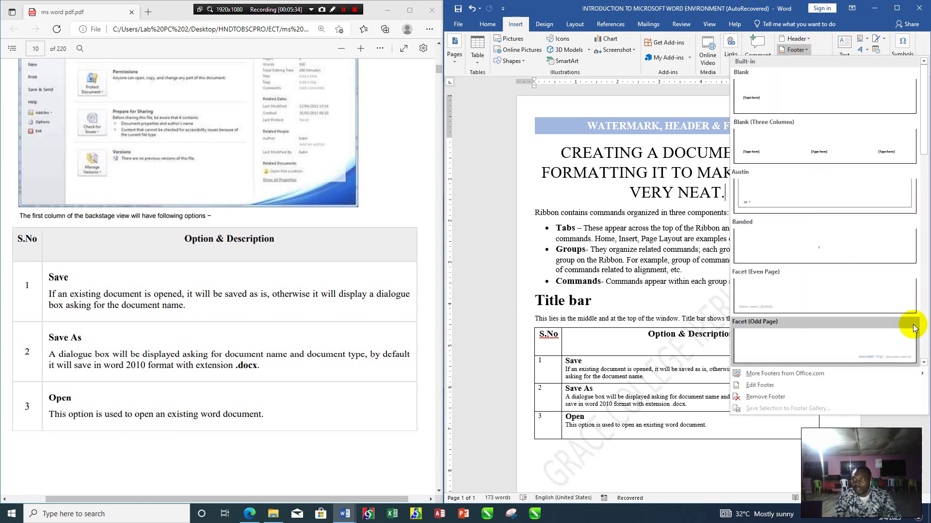
click(924, 362)
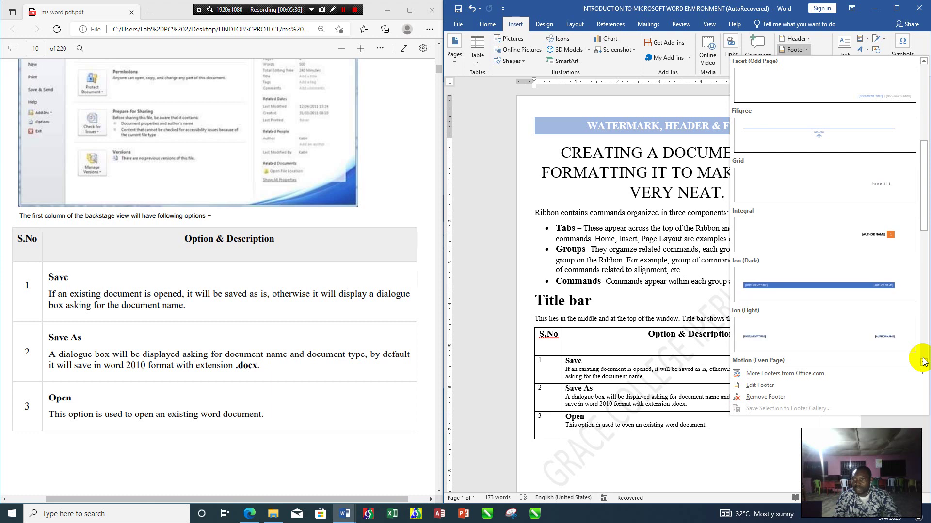
click(923, 363)
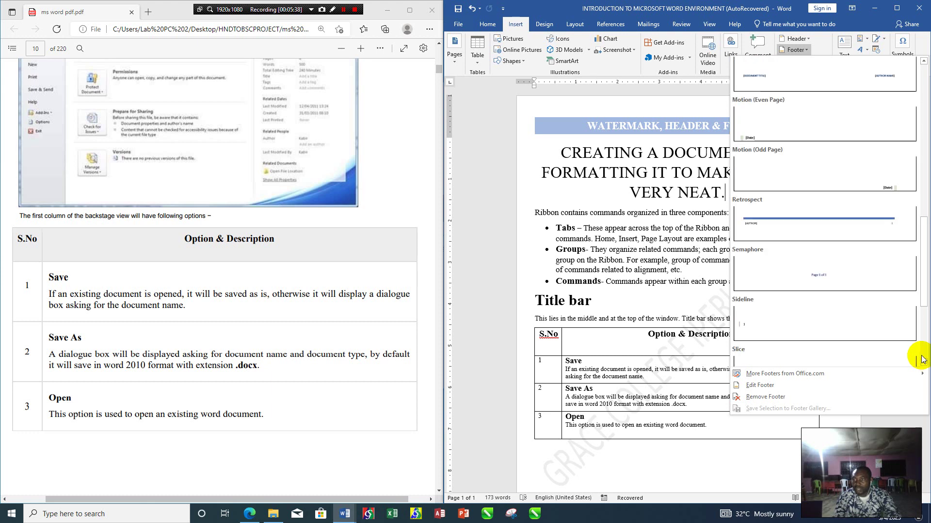
click(923, 362)
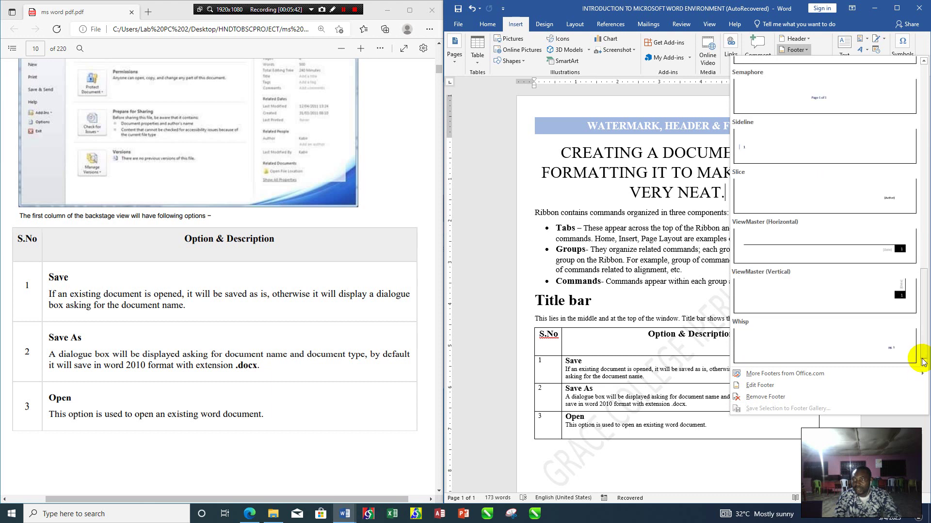
drag(924, 301, 914, 205)
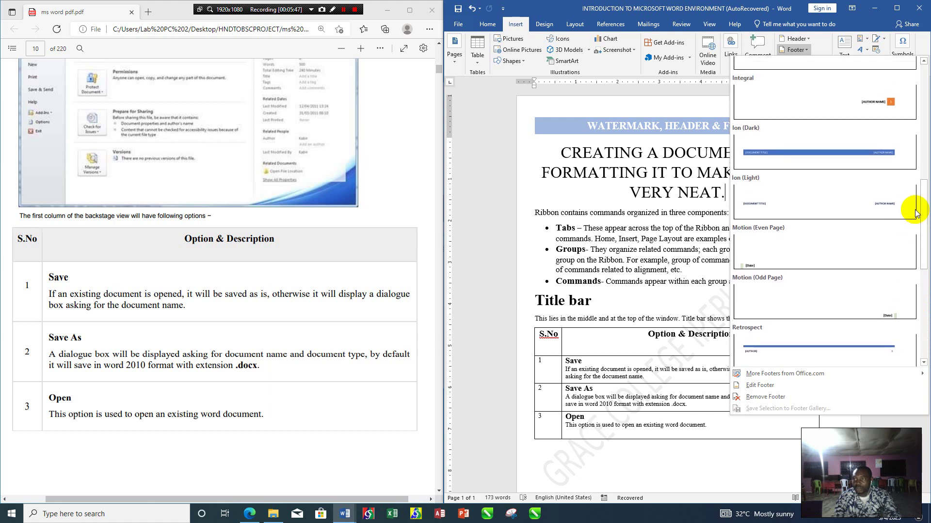
click(825, 148)
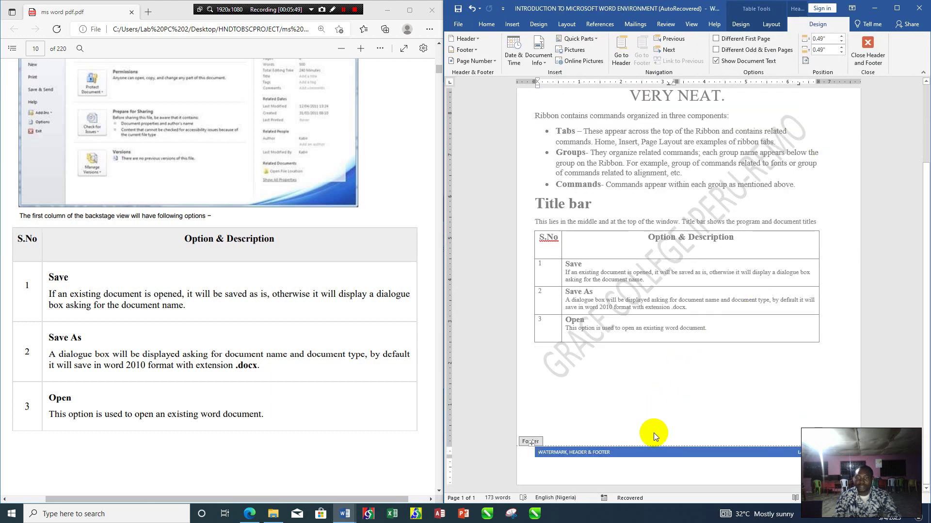
Step: Replace the title text in the footer band with "DOCUMENT CREATED BY GRACE COLLEGE, IPERU-REMO"
click(610, 451)
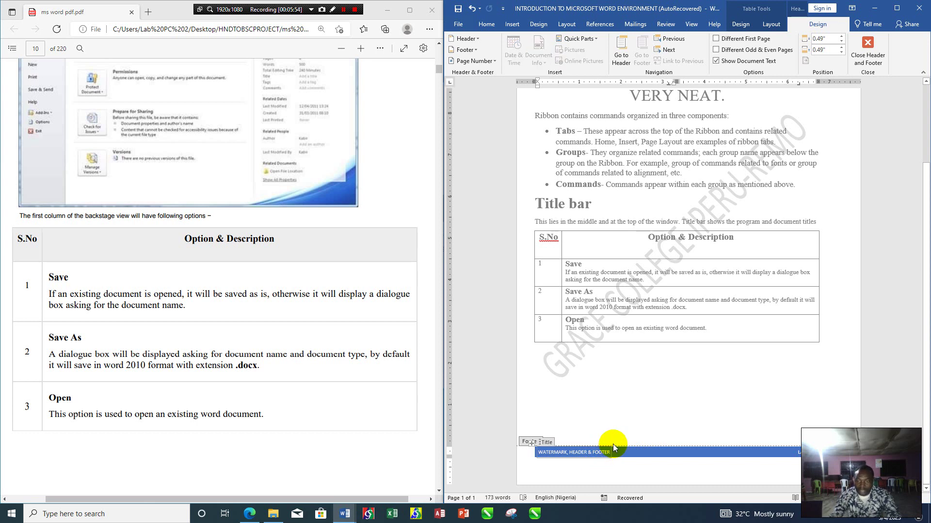
drag(611, 451, 539, 452)
key(Delete)
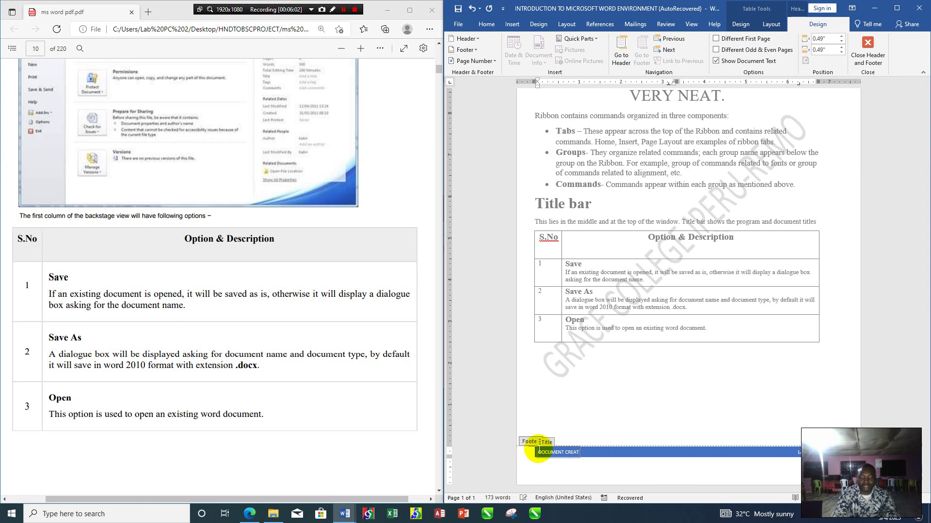
text(DOCUMENT CREATED BY GRACE CO)
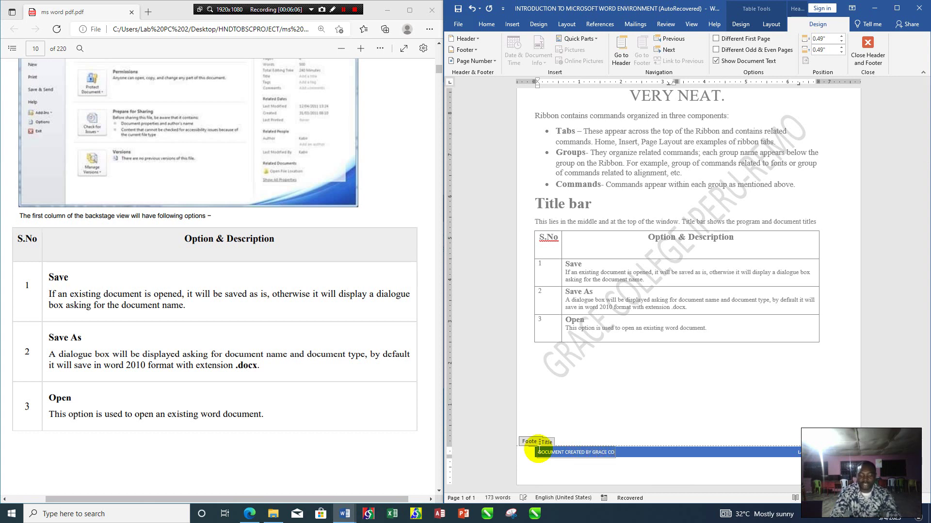
text(LLEGE, IPERU-REMO)
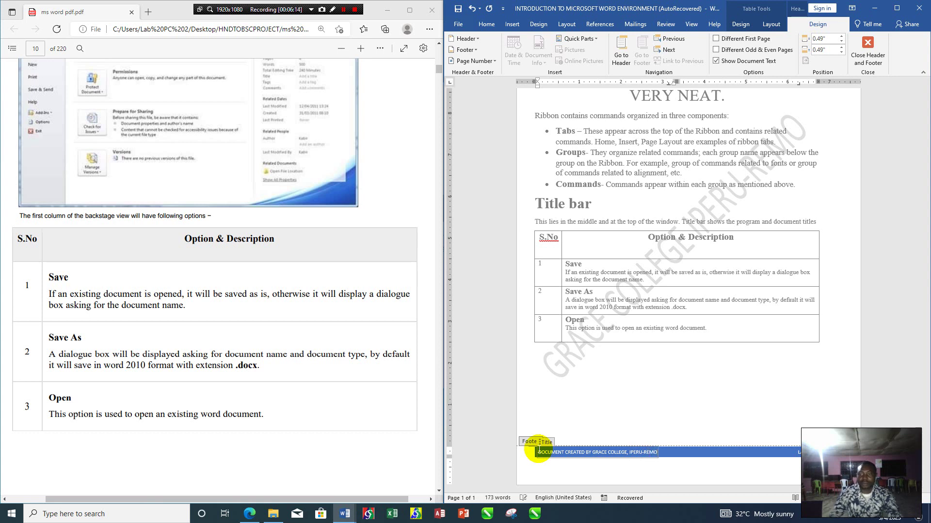
Step: Replace the author entry at the end of the footer band with a date and close footer editing
click(795, 452)
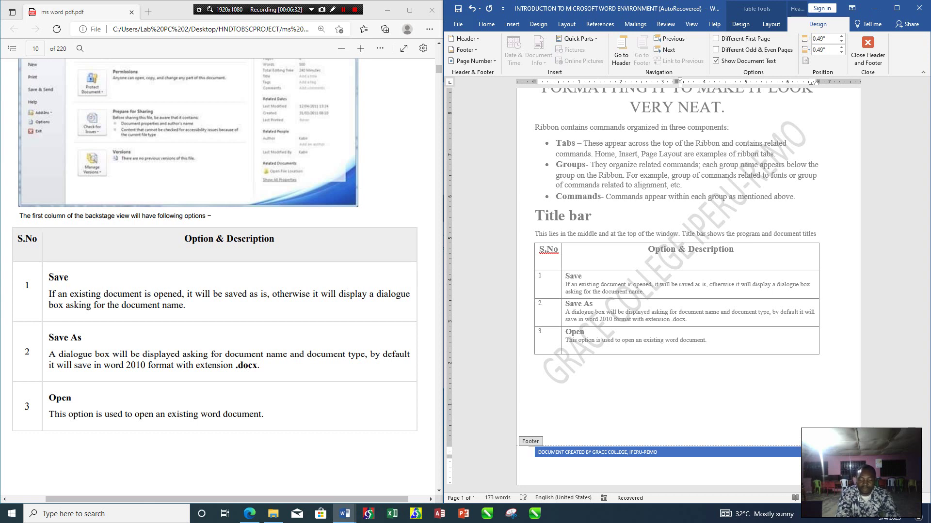
text(3)
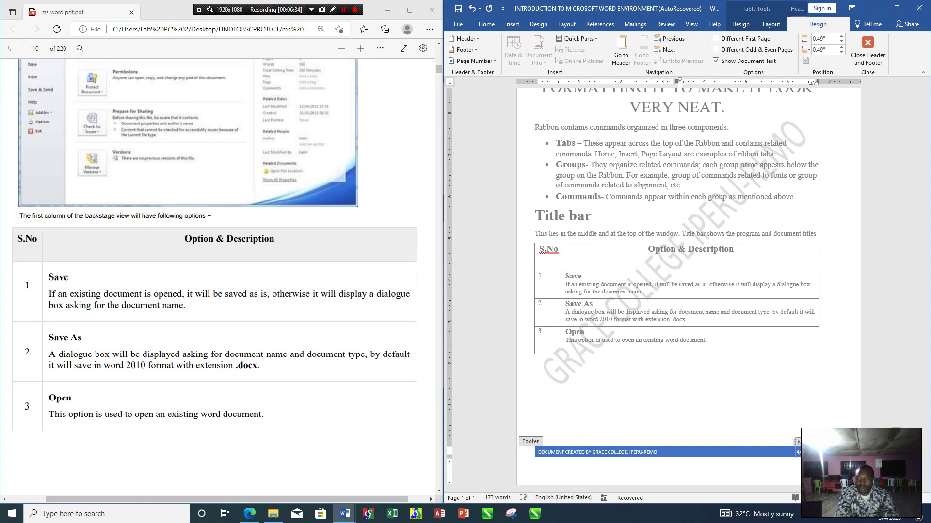
double_click(722, 390)
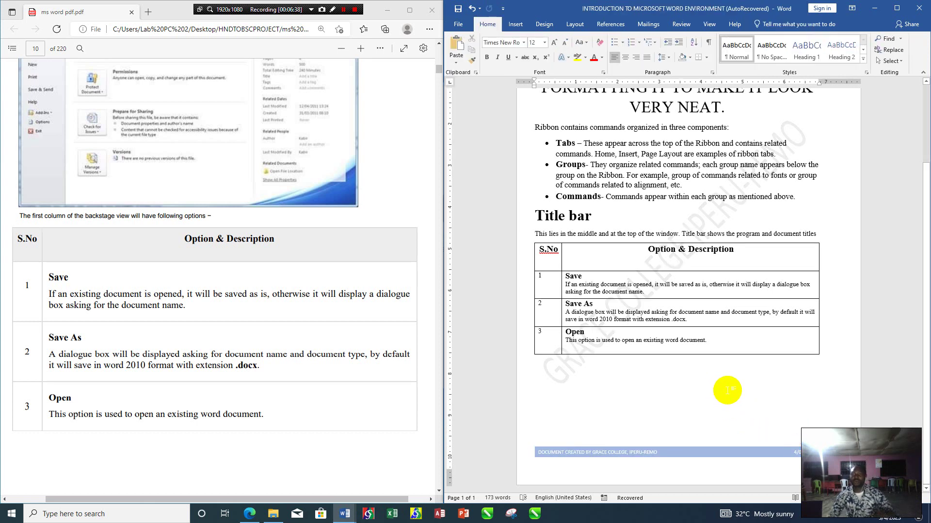
Step: Review the page from header to footer, comparing the text shown in the two bands
scroll(727, 391, up, 3)
scroll(727, 391, up, 1)
scroll(727, 391, down, 5)
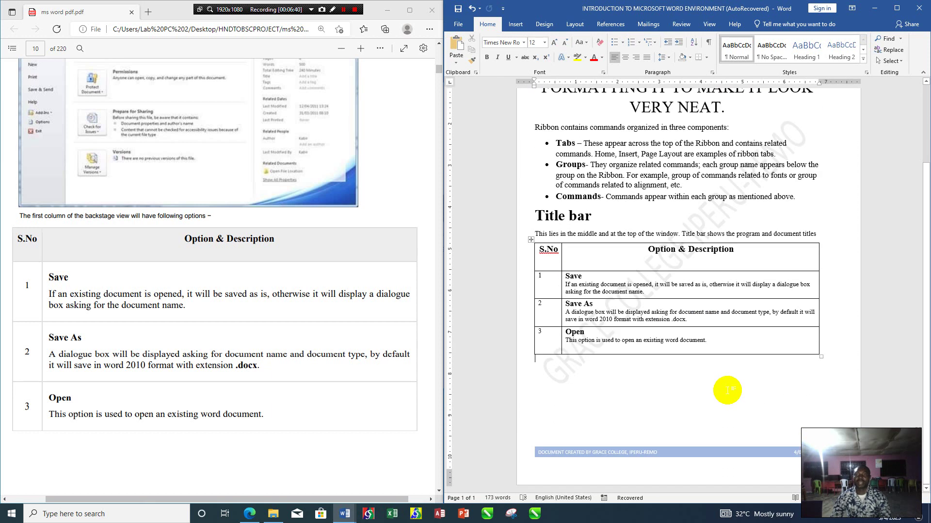
scroll(728, 391, up, 4)
scroll(727, 390, up, 1)
scroll(727, 391, down, 3)
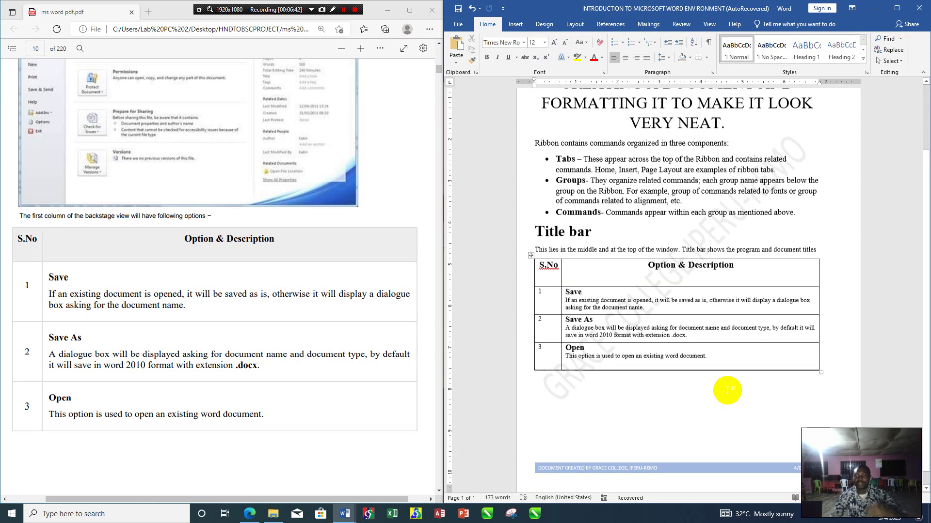
scroll(727, 391, up, 3)
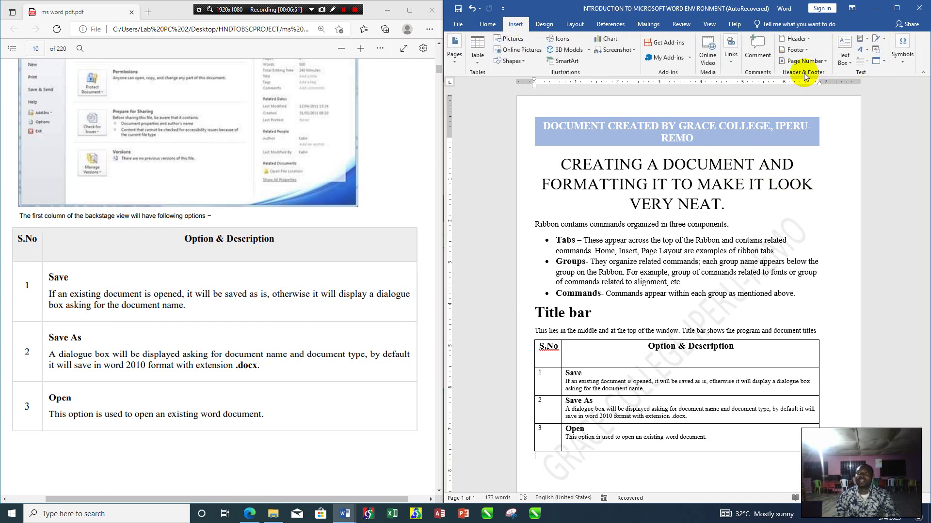
Step: Insert a Plain Number 2 page number at the bottom of the page, close footer editing and check the page
click(826, 61)
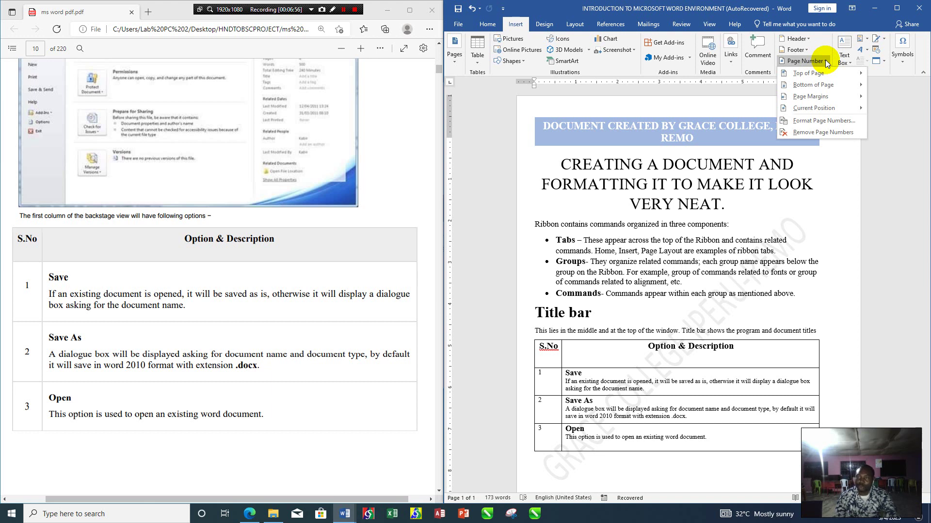
mouse_move(820, 69)
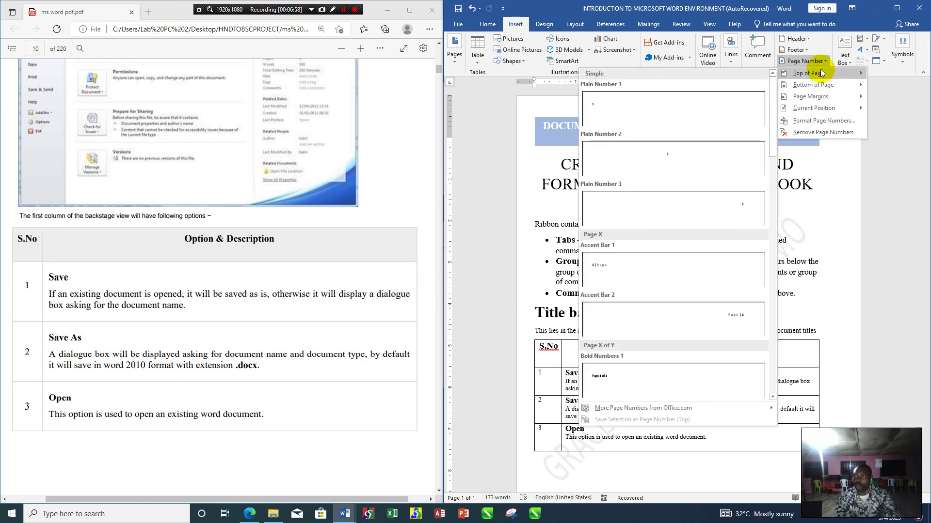
mouse_move(818, 85)
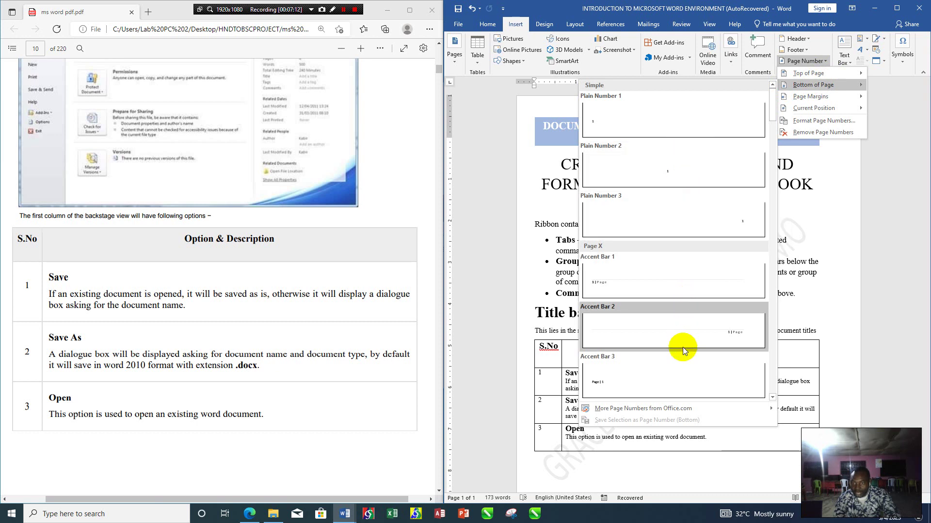
click(679, 175)
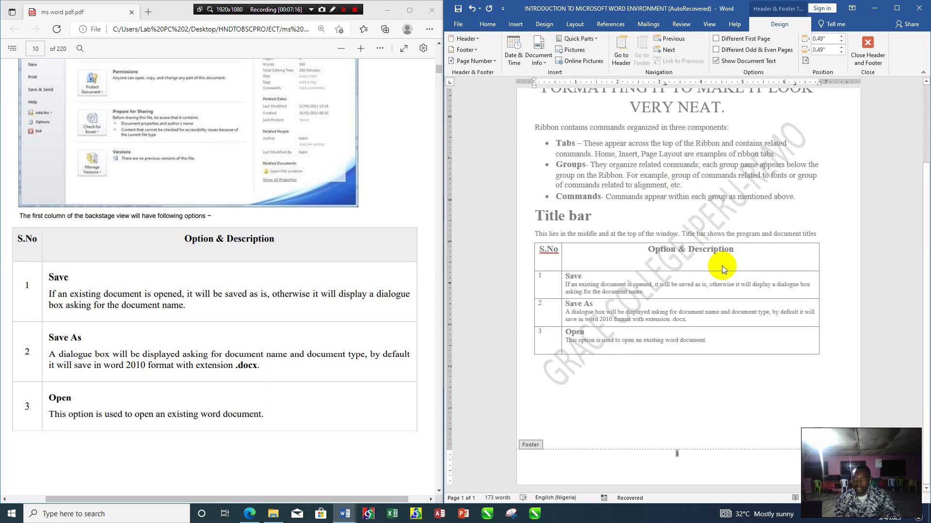
double_click(715, 374)
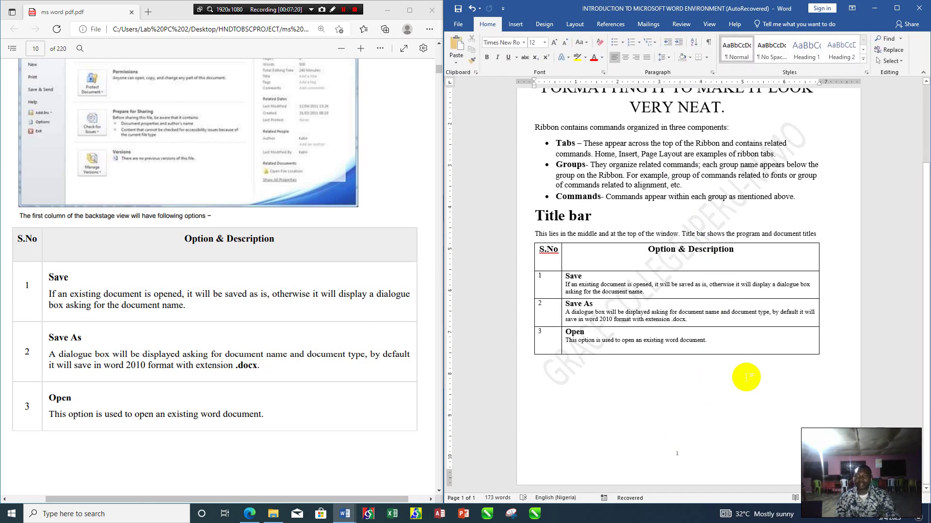
scroll(746, 378, up, 3)
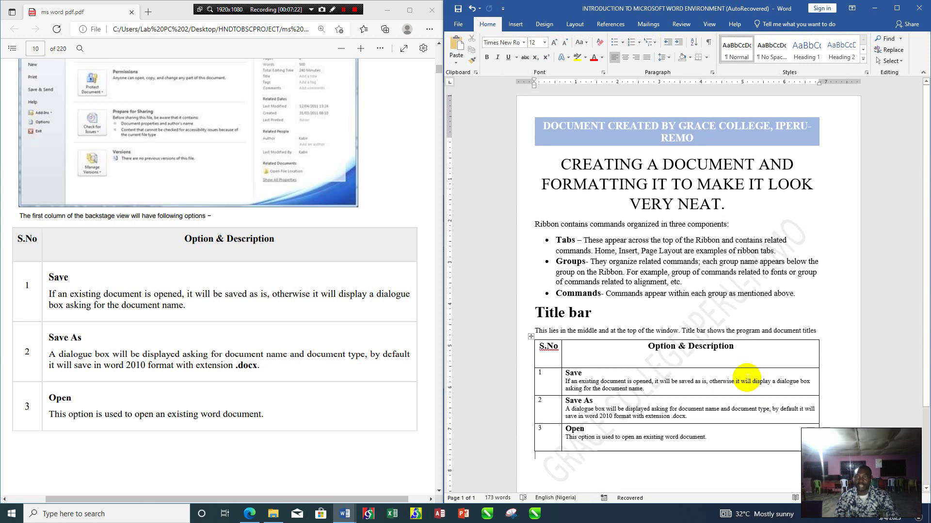
scroll(746, 378, down, 3)
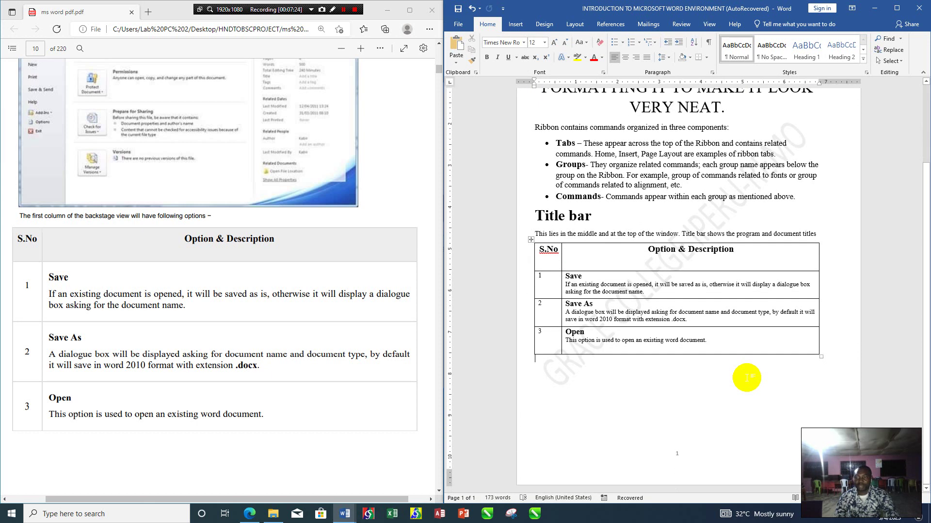
scroll(746, 378, up, 3)
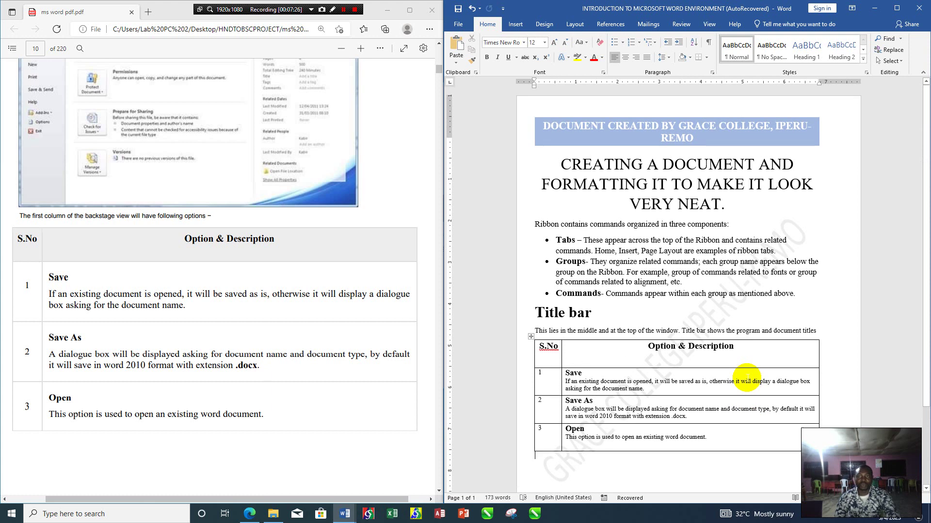